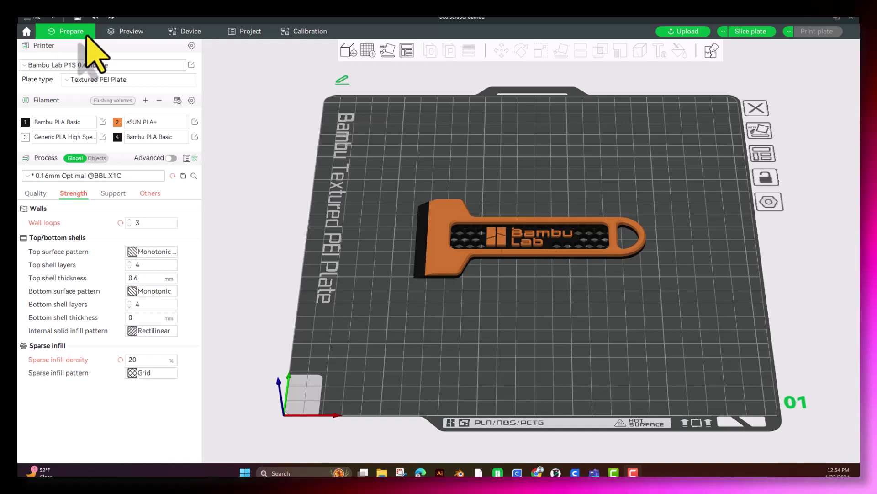
Switch the printer preset from Bambu Lab P1S to Bambu Lab X1 Carbon 0.4 nozzle
left_click(91, 66)
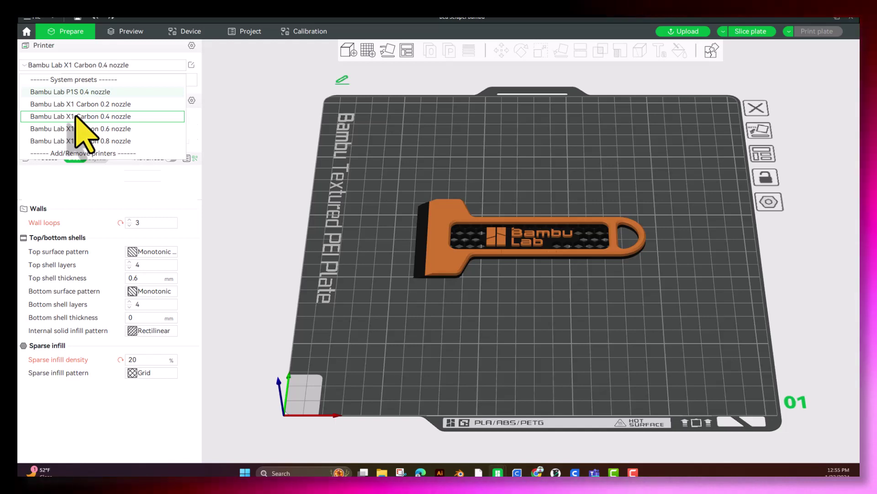
left_click(82, 118)
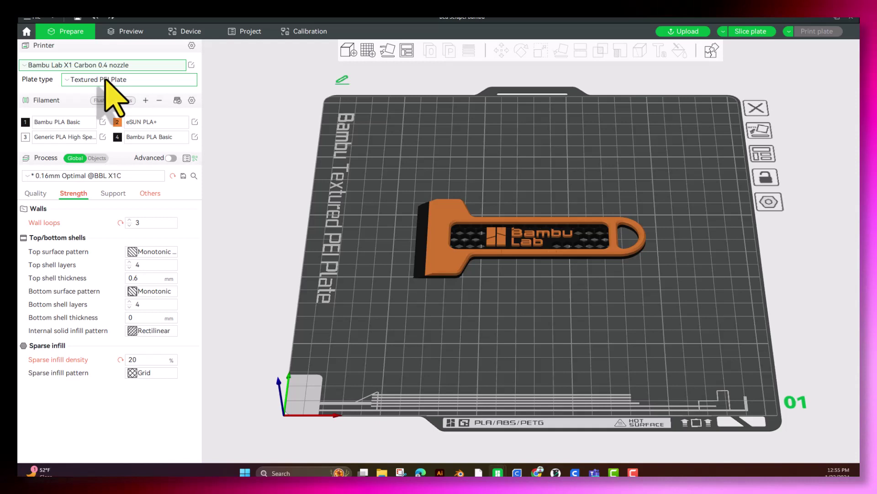
Change the plate type from Textured PEI Plate to Cool Plate / PLA Plate
left_click(142, 82)
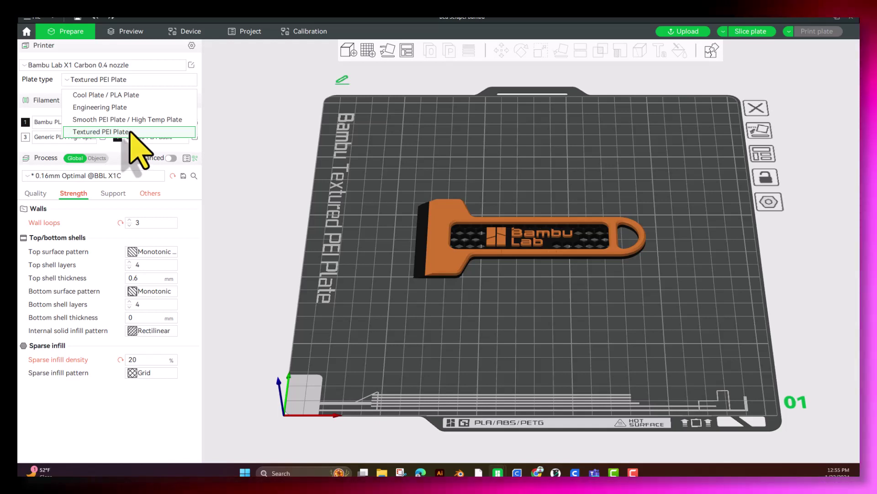
left_click(137, 80)
left_click(132, 81)
left_click(132, 95)
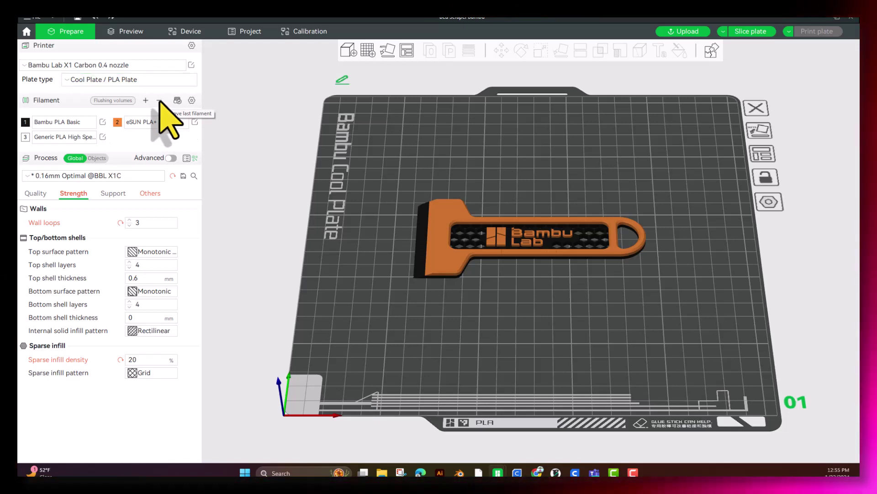
Remove the Generic PLA High Speed slot and switch filament 2 from eSUN PLA+ to Bambu PLA Basic
left_click(159, 101)
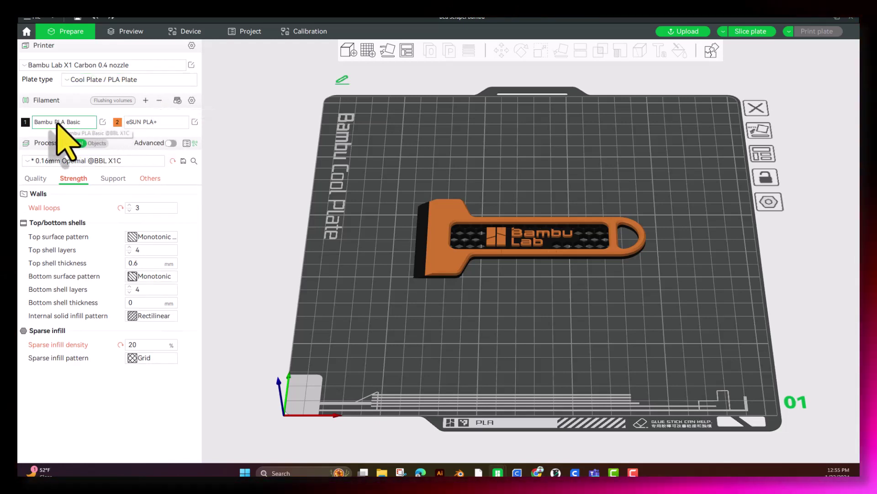
left_click(160, 123)
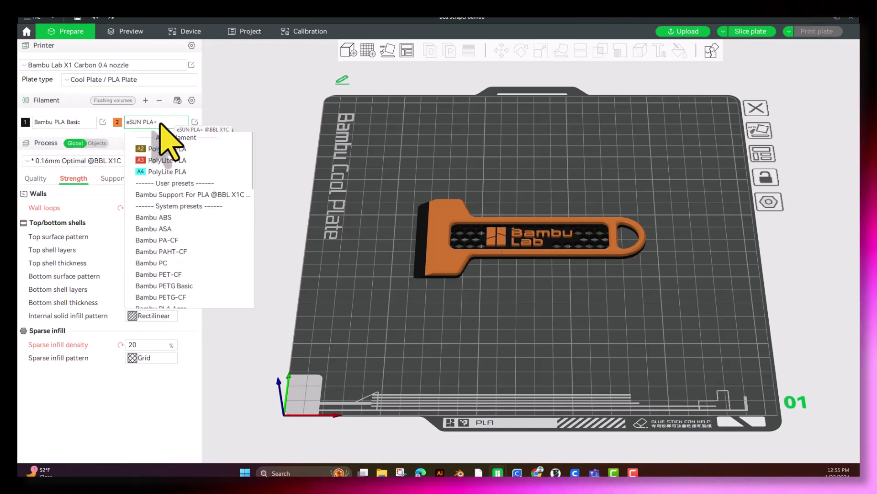
scroll(155, 263, "down", 8)
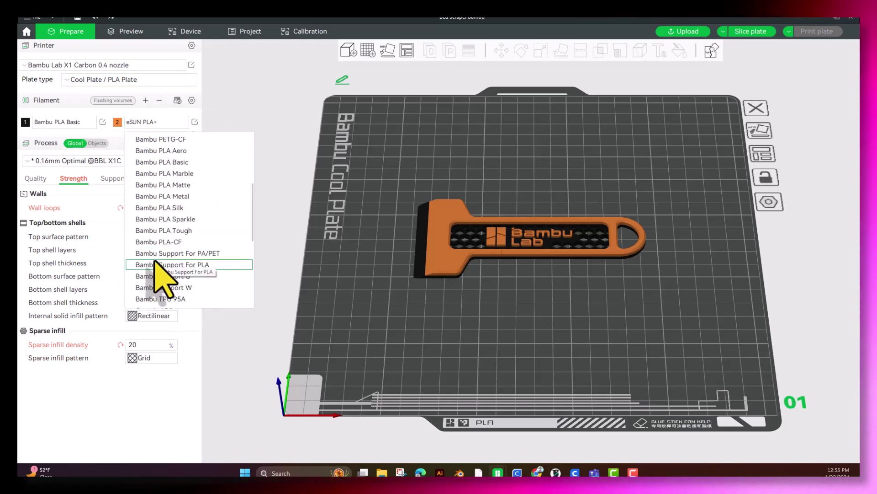
scroll(185, 257, "down", 3)
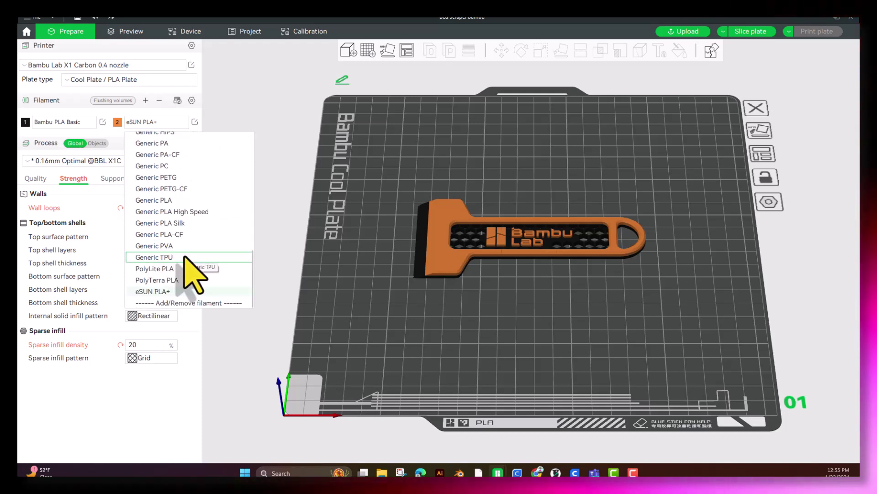
scroll(185, 257, "up", 4)
scroll(185, 258, "down", 4)
scroll(185, 258, "up", 5)
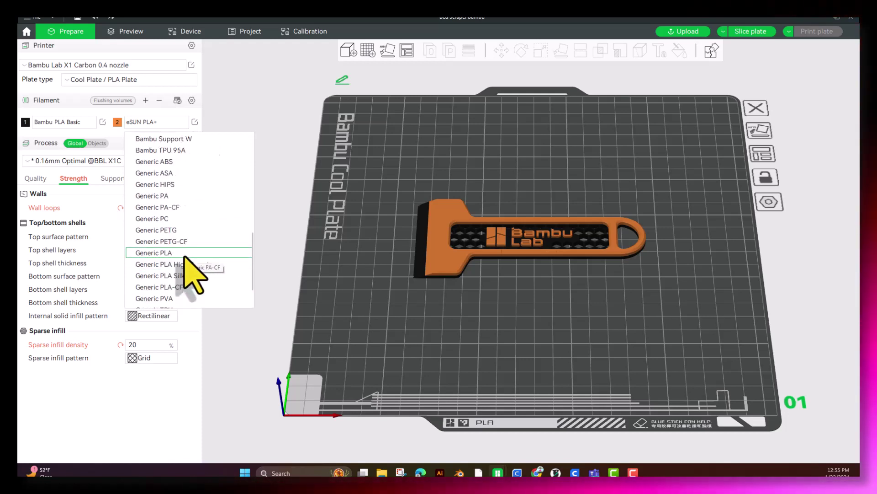
left_click(187, 226)
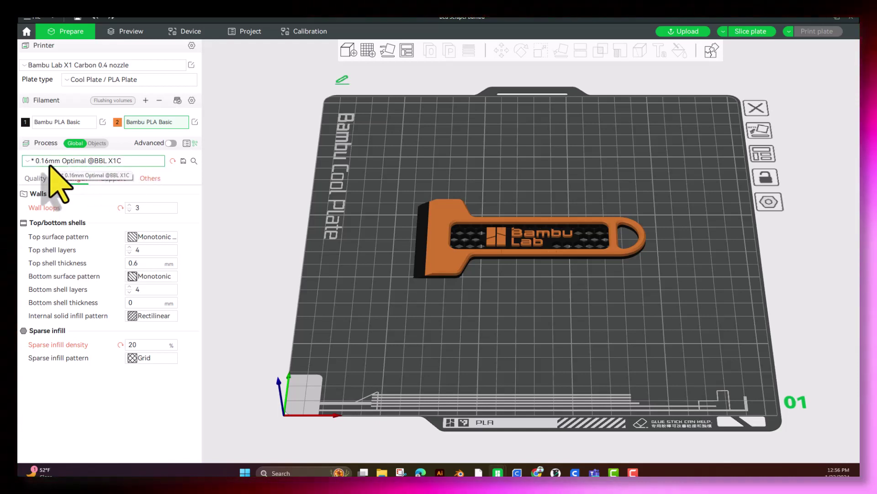
left_click(81, 163)
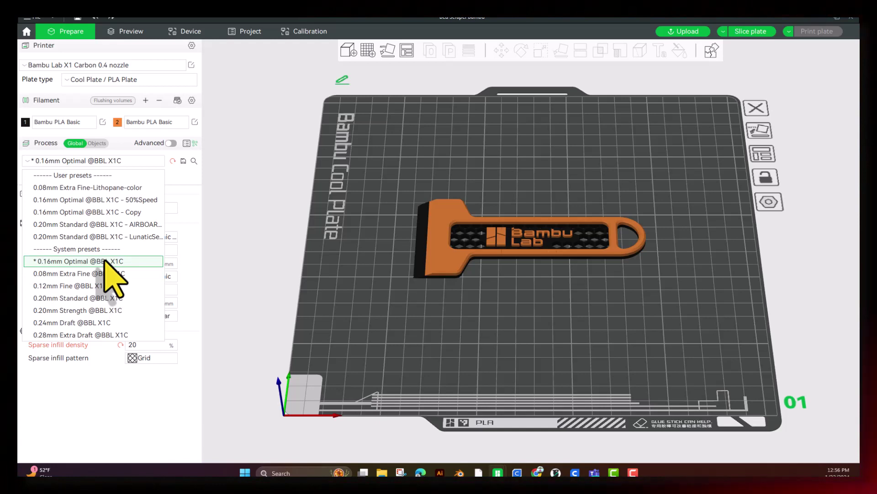
left_click(121, 150)
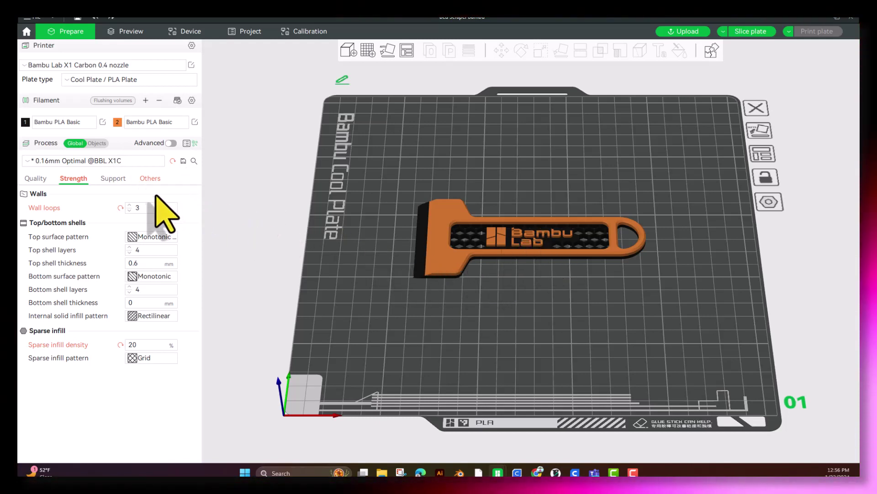
left_click(33, 178)
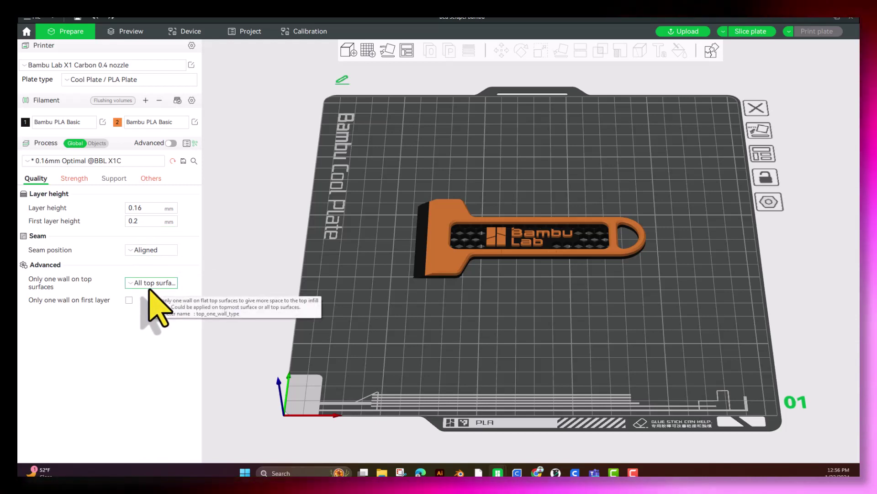
left_click(71, 181)
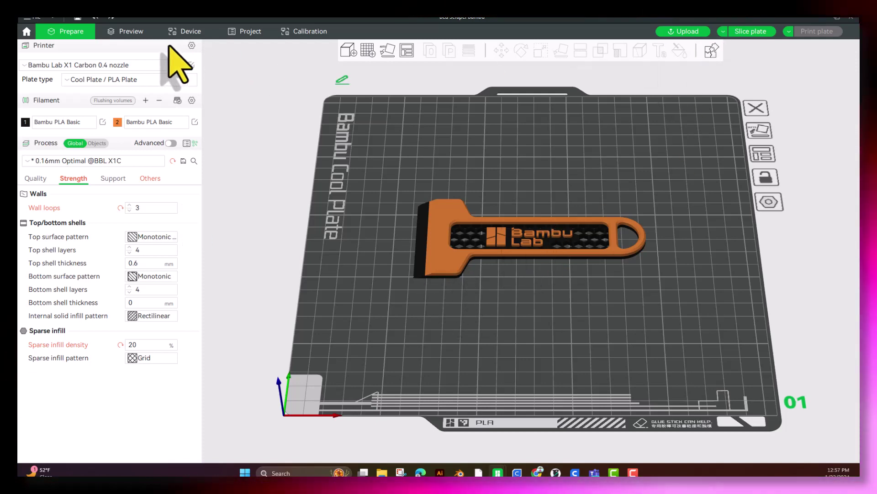
Slice the scraper plate and show all layers in the preview: 40m38s, 14.72 g
left_click(137, 35)
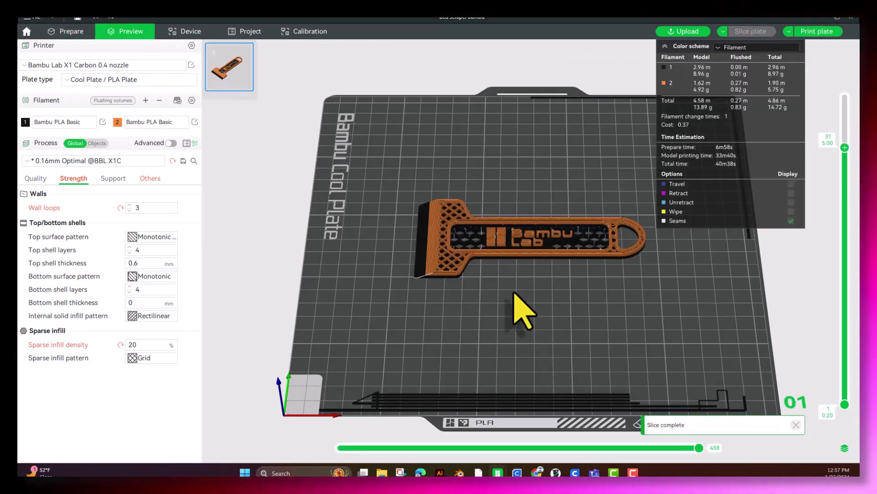
scroll(494, 281, "up", 5)
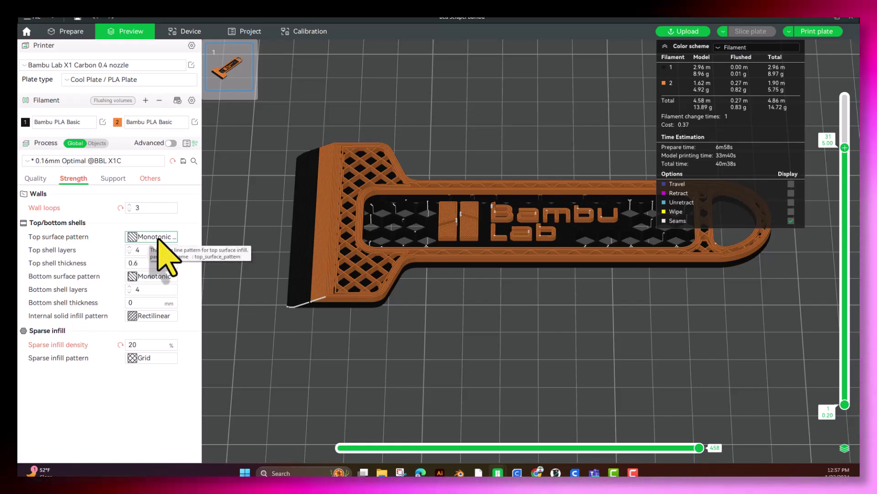
left_click_drag(845, 149, 845, 97)
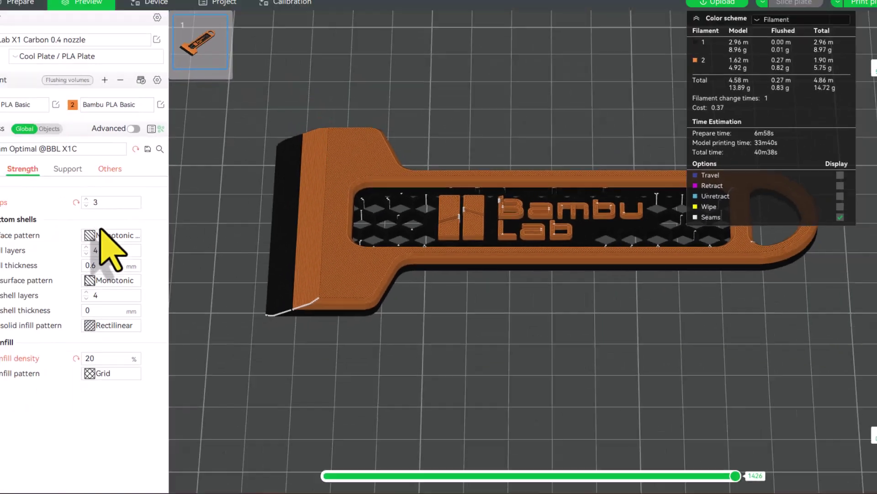
Set the top surface pattern to Concentric and slice a trial preview
left_click(142, 236)
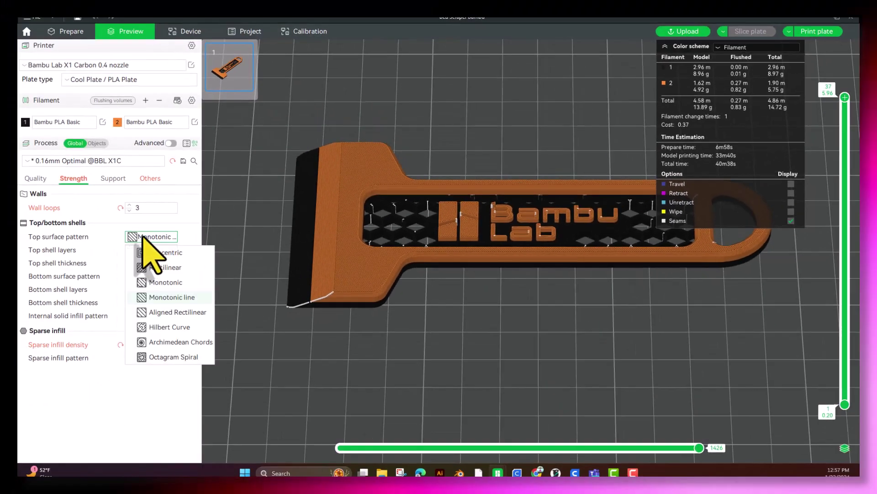
left_click(163, 253)
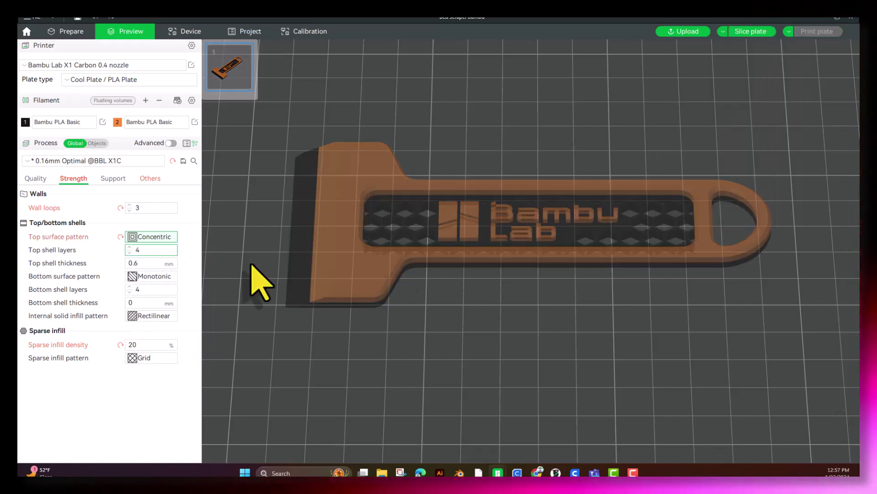
left_click(753, 31)
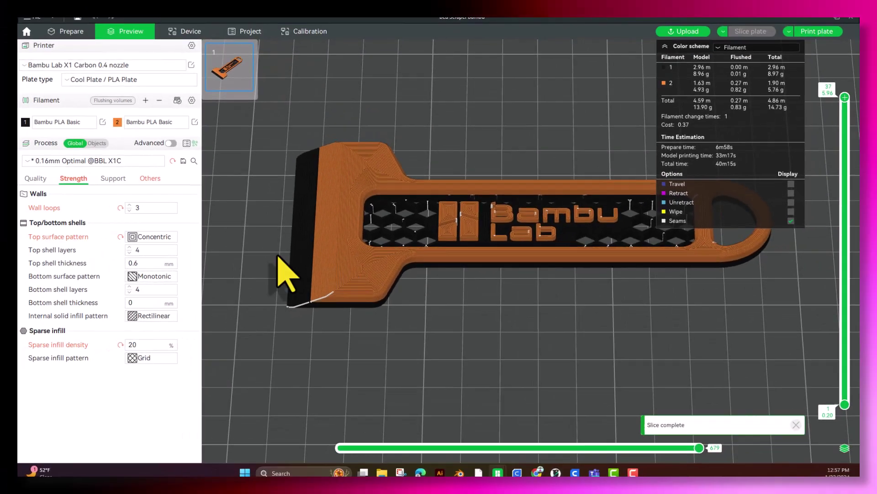
Restore the Monotonic top surface pattern and reslice, estimating 40m19s and 14.73 g
left_click(12, 232)
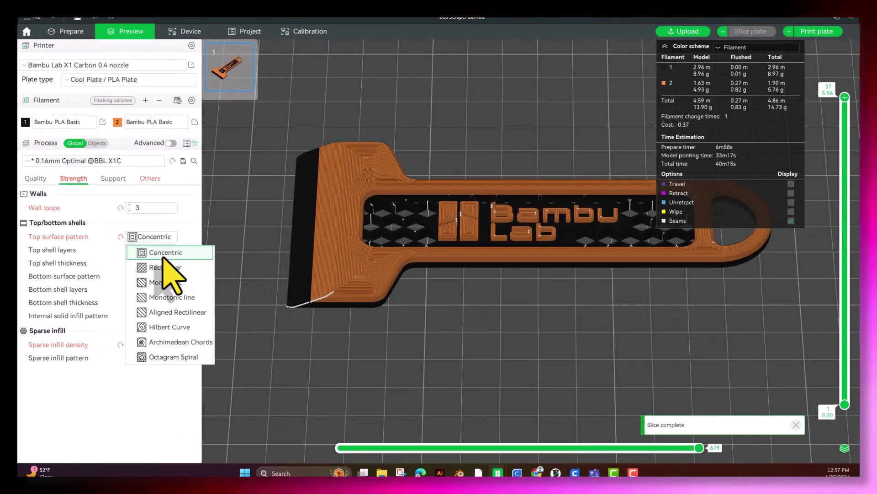
left_click(165, 283)
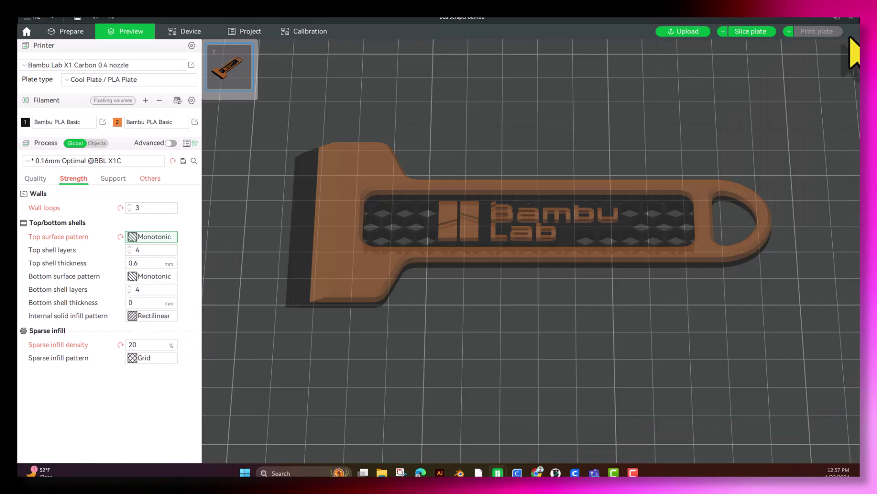
left_click(749, 31)
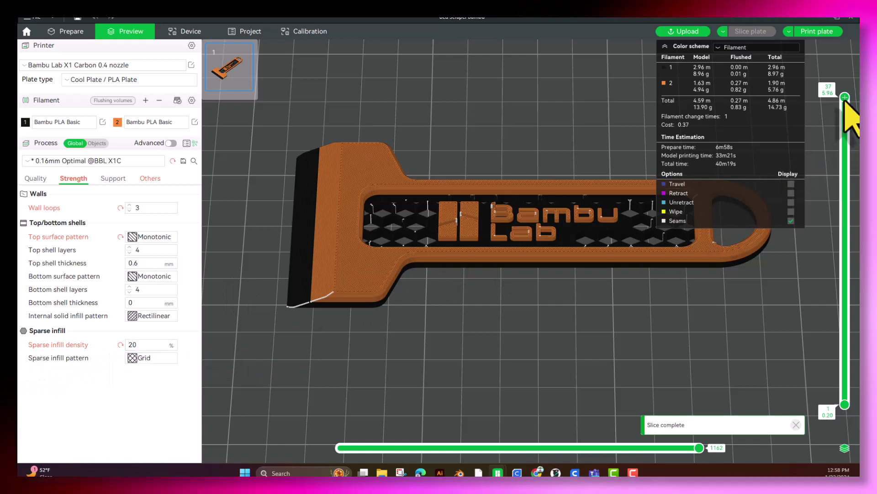
Lower the top of the layer slider to layer 33 to reveal the grid infill
left_click_drag(845, 97, 845, 131)
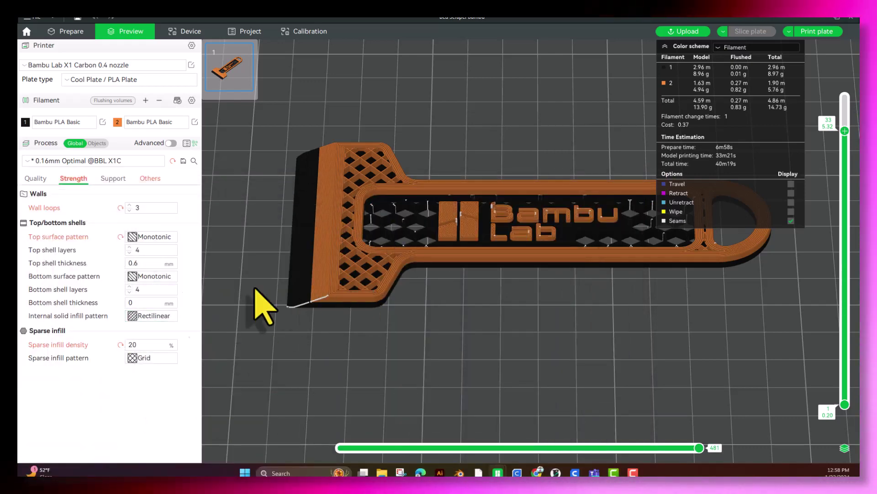
Check the support options, leave support disabled, and reslice to 40m20s using 14.73 g
left_click(113, 178)
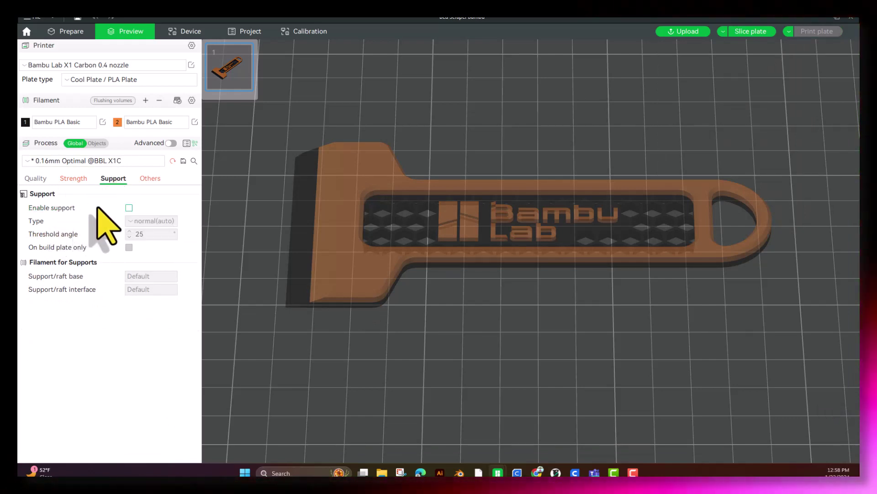
left_click(128, 208)
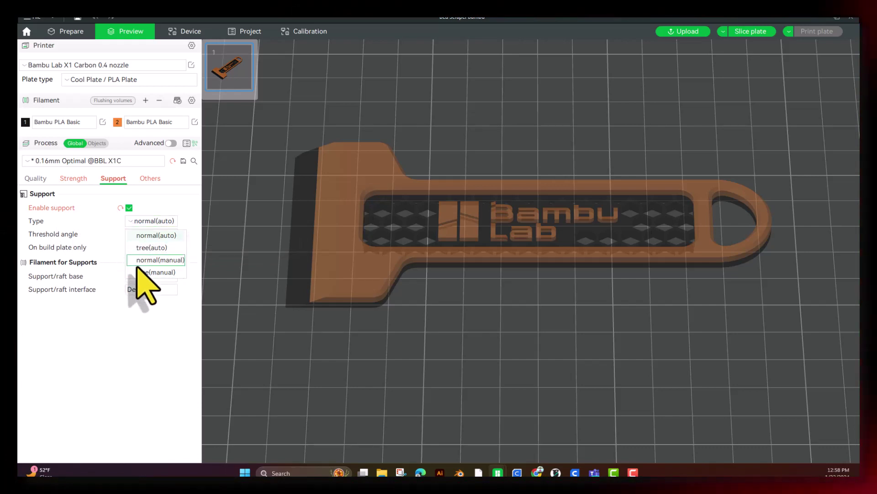
left_click(146, 234)
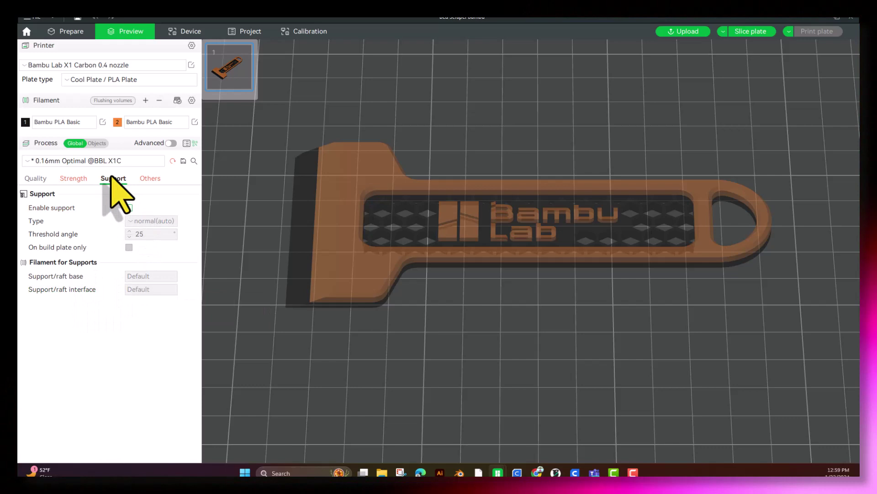
left_click(750, 33)
Review the Others settings: 0 skirt loops, 5 mm Auto brim, prime tower off
left_click(151, 179)
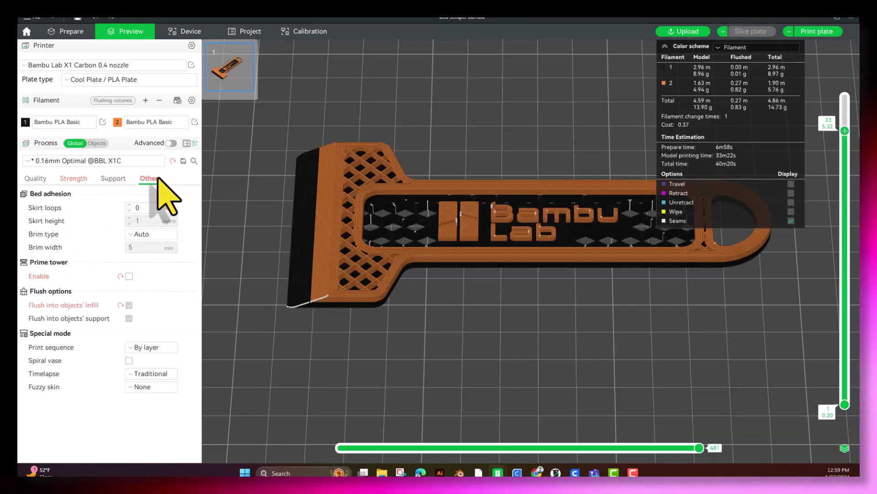